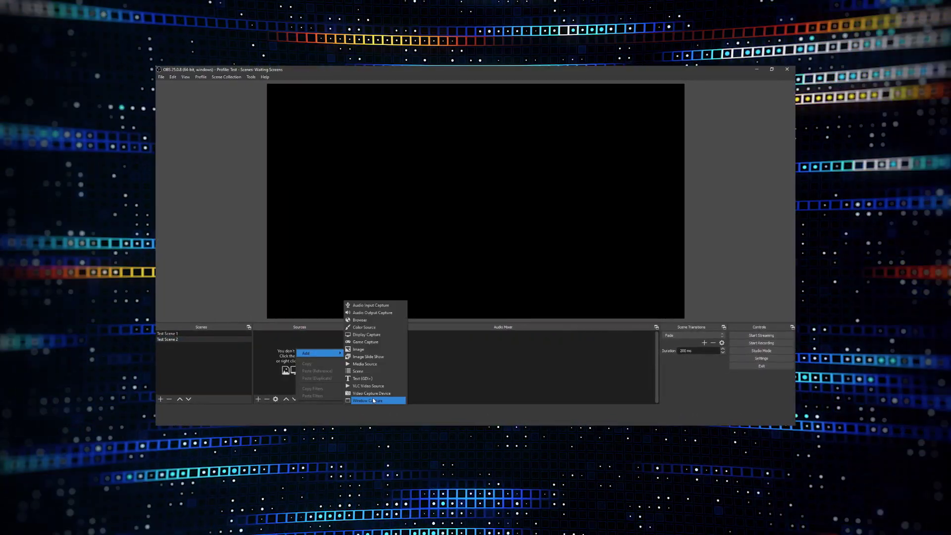
# Begin on the Waiting Screens collection with one empty scene and no sources.
pyautogui.click(373, 400)
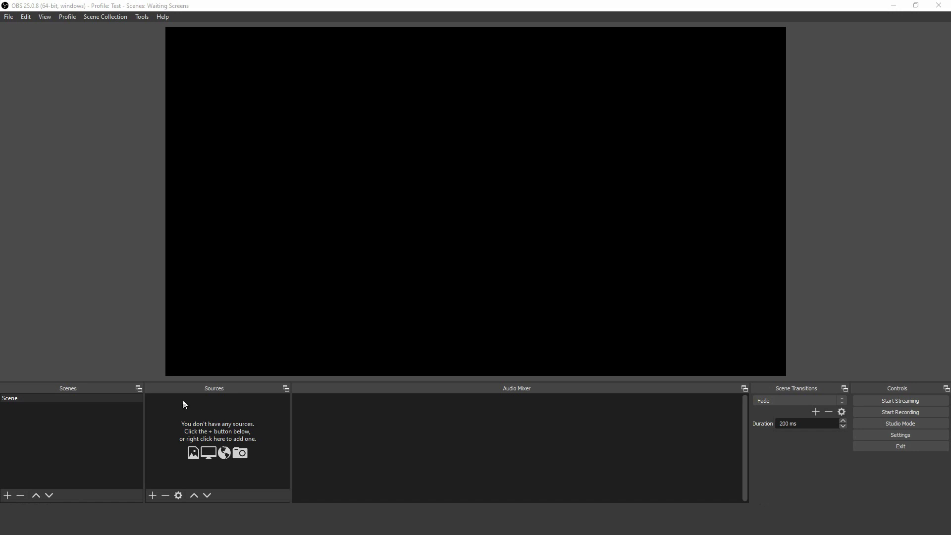
# Add a new scene named 'Test Scene 2'.
pyautogui.rightClick(16, 409)
pyautogui.click(25, 409)
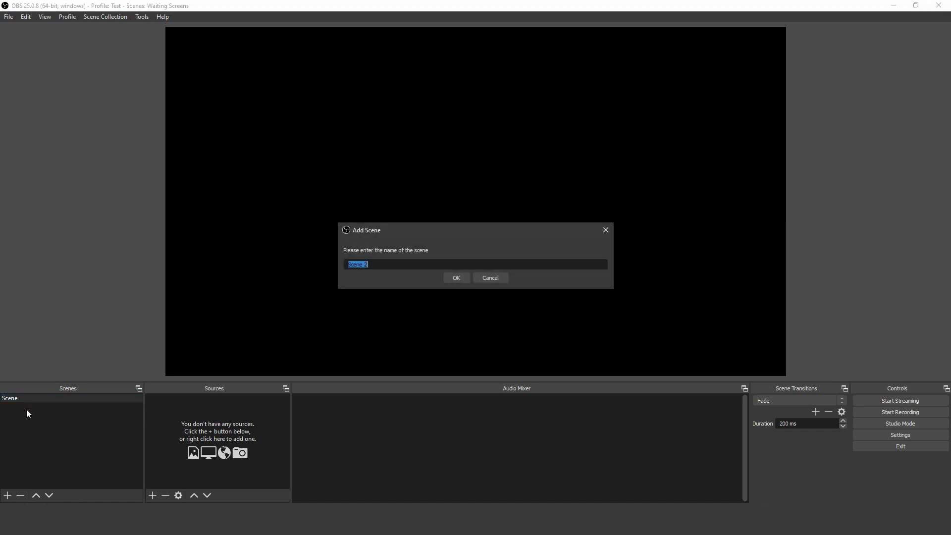
pyautogui.write('Test Scene 2')
pyautogui.press('Return')
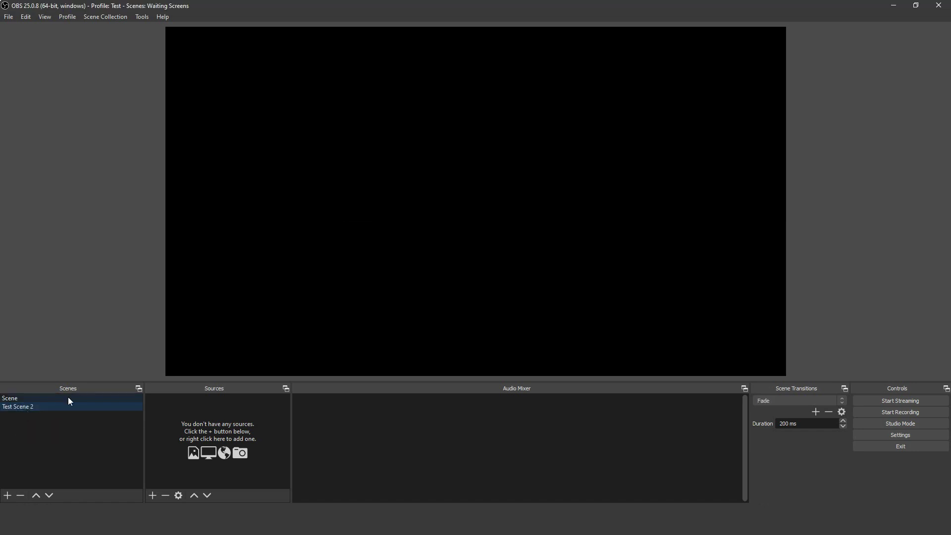
# Rename the original 'Scene' to 'Test Scene 1'.
pyautogui.click(28, 395)
pyautogui.rightClick(28, 395)
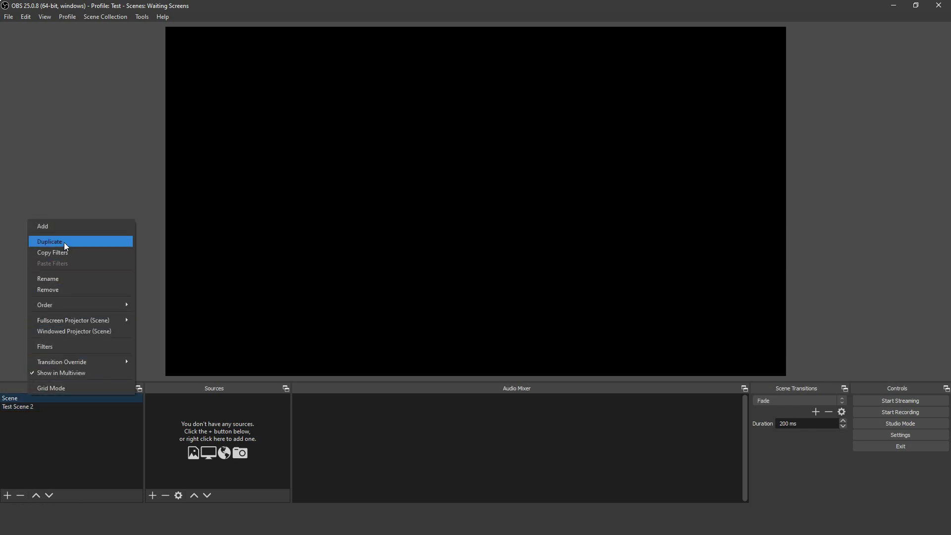
pyautogui.click(58, 277)
pyautogui.write('Test Scene 1')
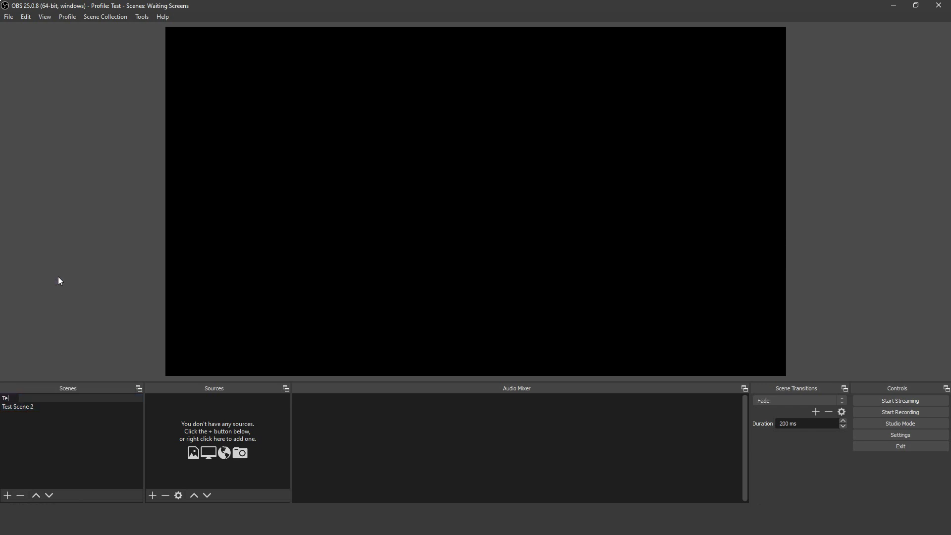
# Add an 'Envato Elements' window capture of the Chrome Envato Elements window to Test Scene 1.
pyautogui.rightClick(217, 410)
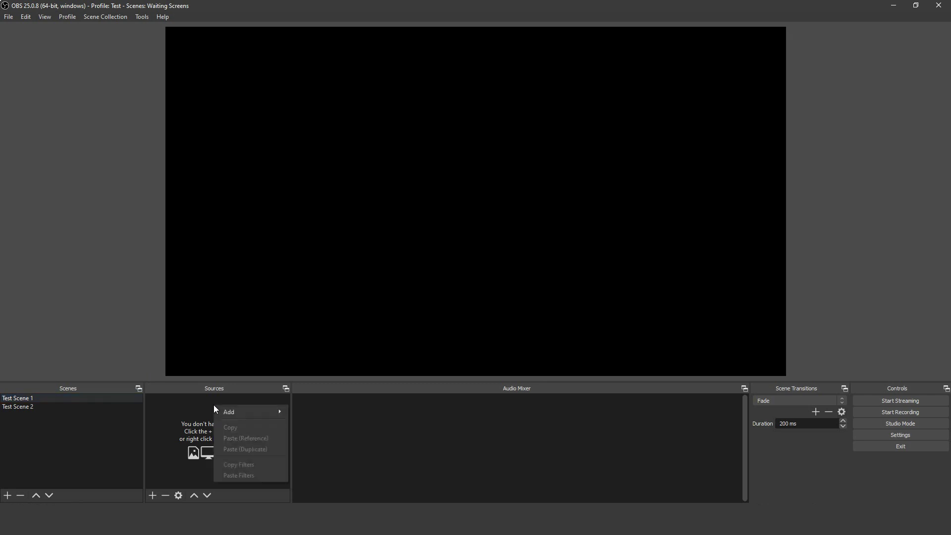
pyautogui.moveTo(272, 414)
pyautogui.click(349, 498)
pyautogui.write('Envato Elements')
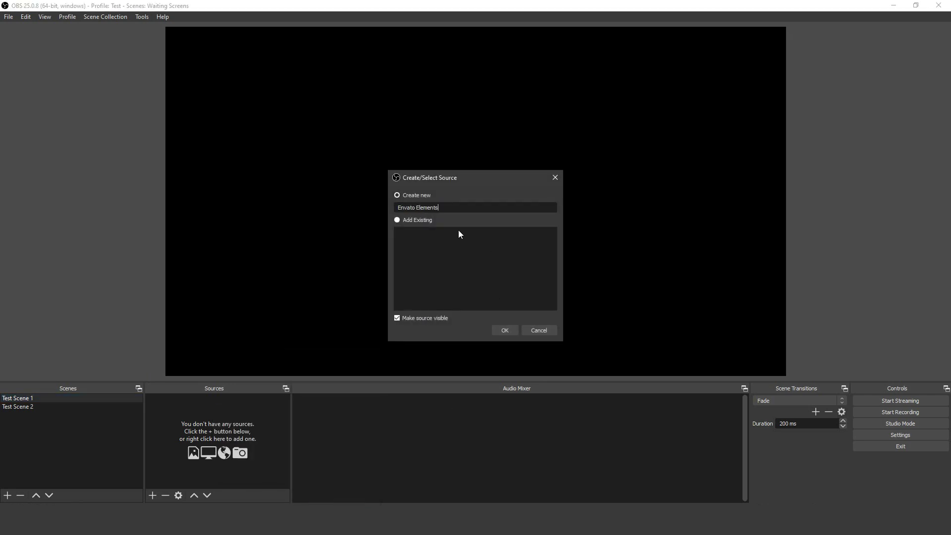
pyautogui.press('Return')
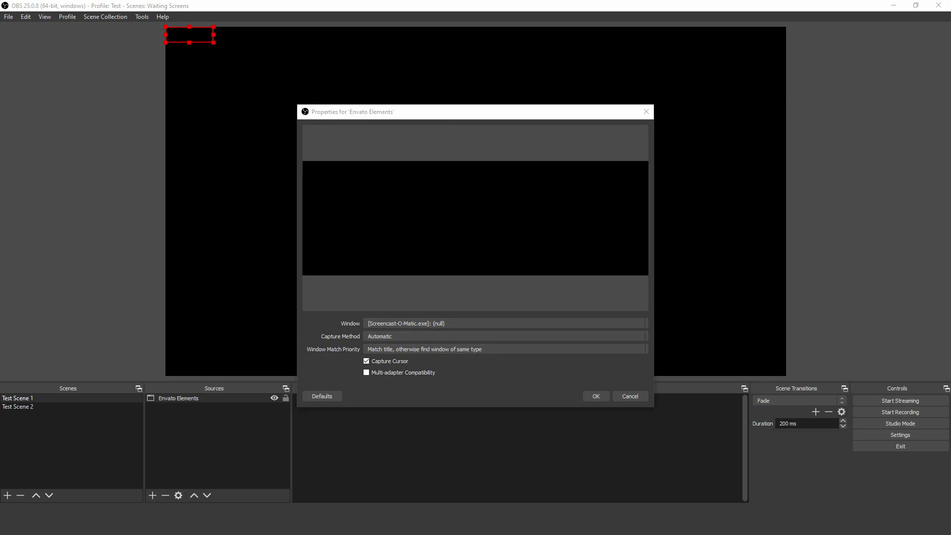
pyautogui.click(457, 323)
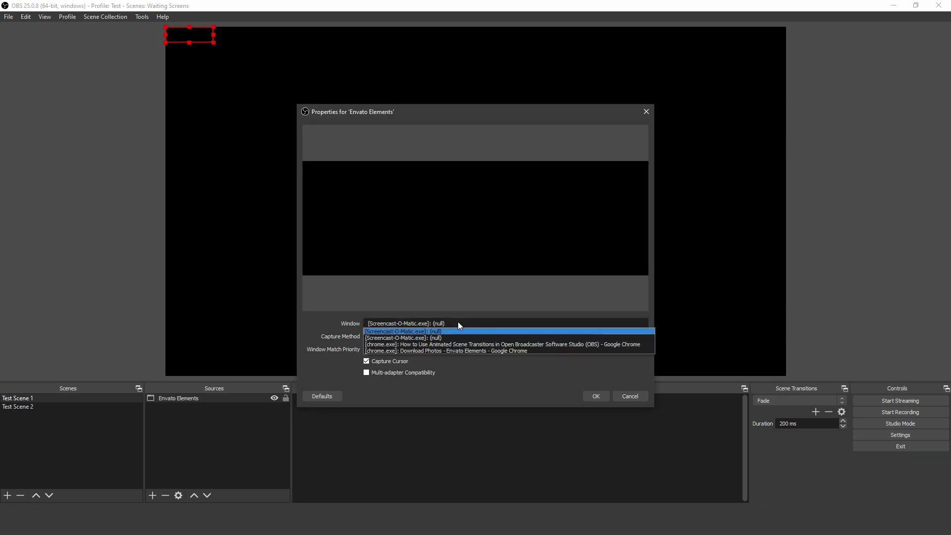
pyautogui.click(454, 351)
pyautogui.click(596, 396)
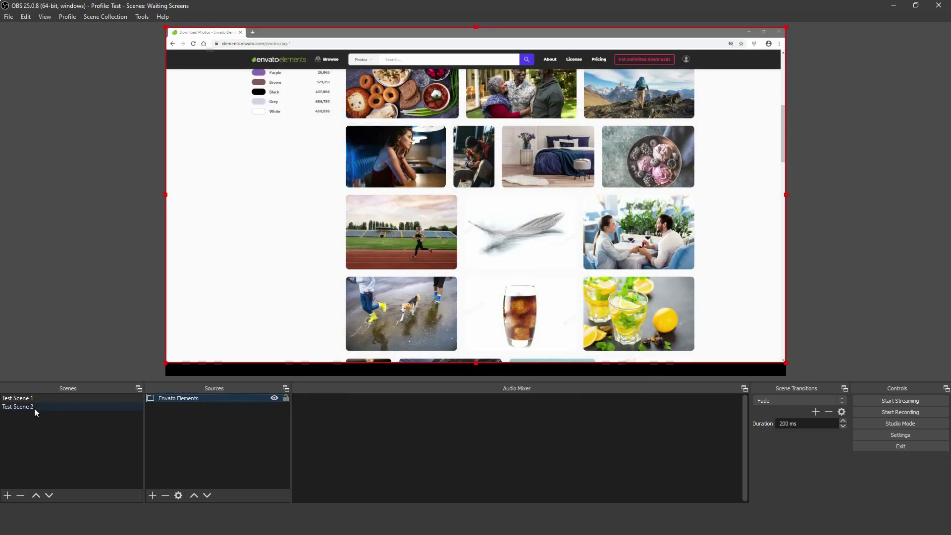
# In Test Scene 2, add an 'Envato Tuts+' window capture of the Chrome tutorial page.
pyautogui.click(19, 407)
pyautogui.rightClick(208, 420)
pyautogui.moveTo(223, 426)
pyautogui.click(322, 489)
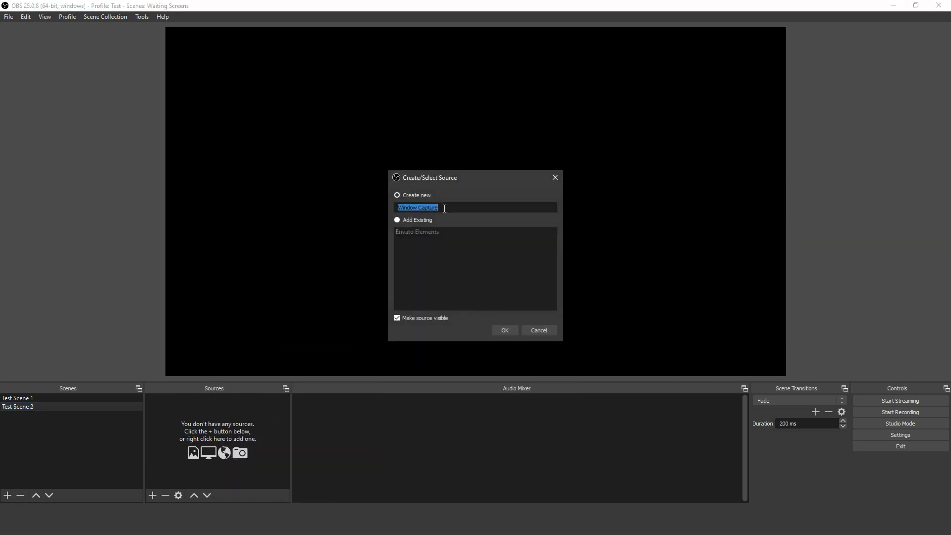
pyautogui.write('Envato Tuts+')
pyautogui.click(505, 330)
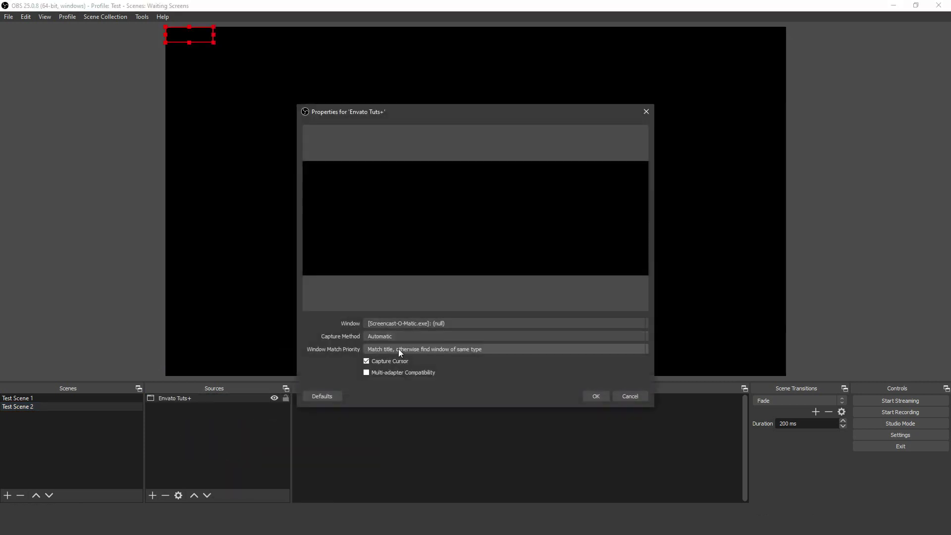
pyautogui.click(403, 323)
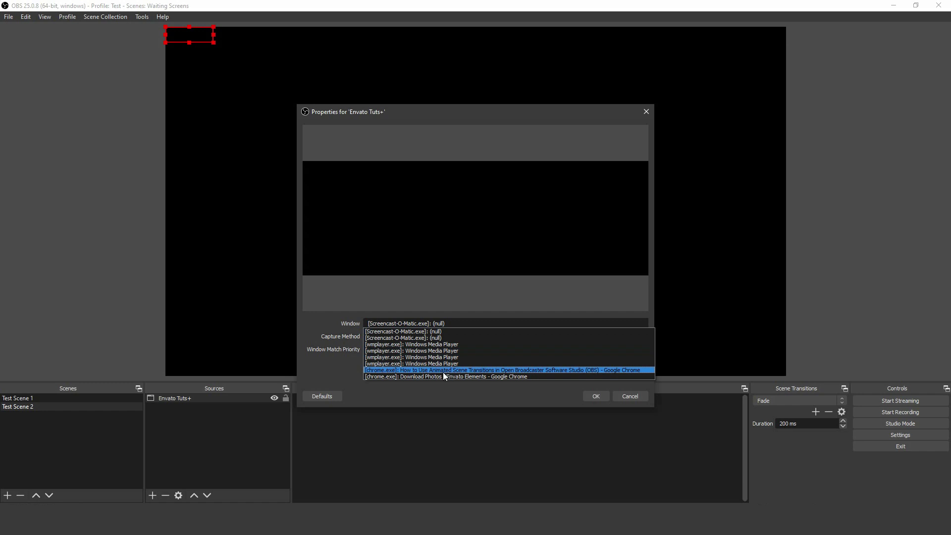
pyautogui.click(443, 371)
pyautogui.click(596, 396)
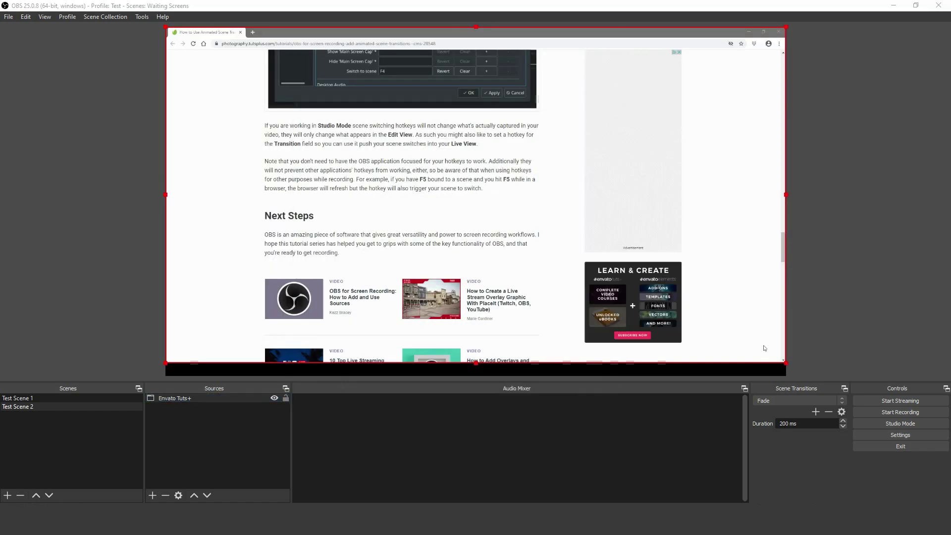
# Switch between the two scenes and review transition types, keeping Fade.
pyautogui.click(29, 399)
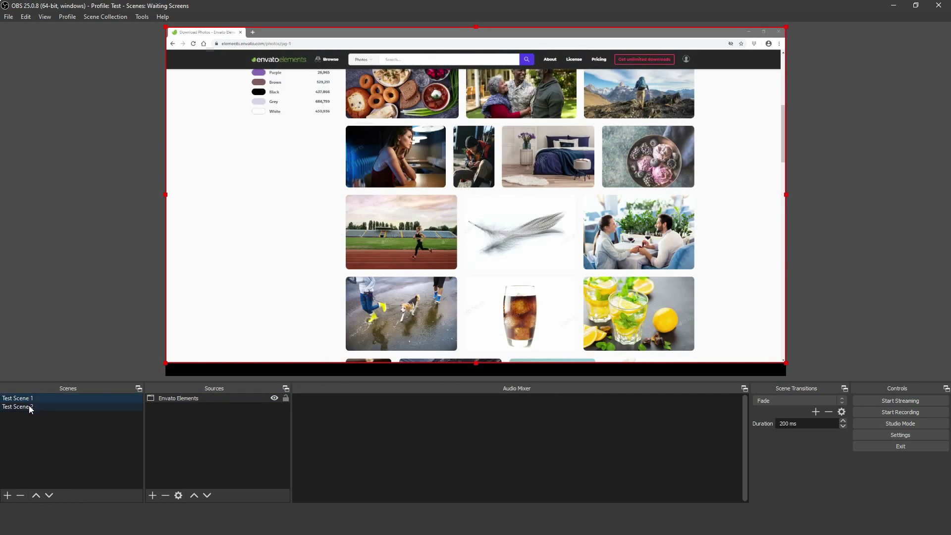
pyautogui.click(29, 406)
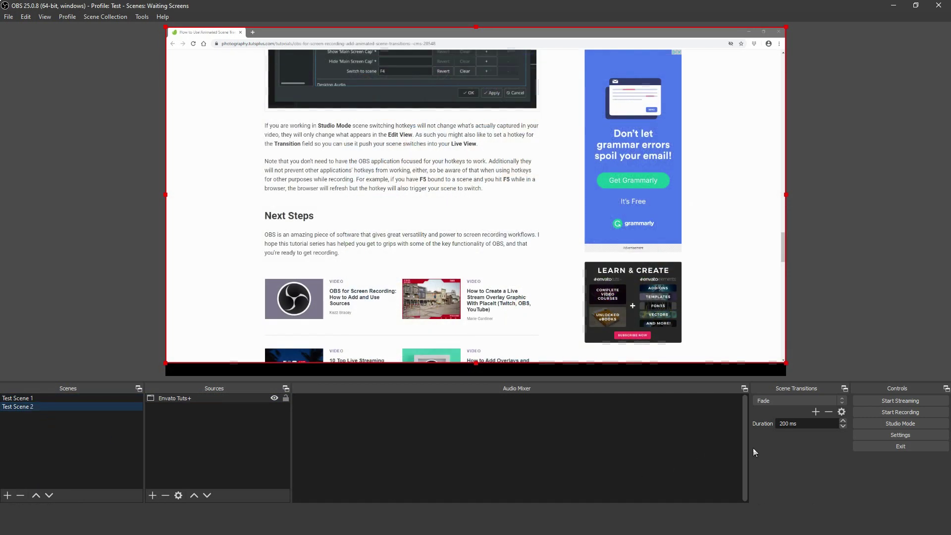
pyautogui.click(842, 400)
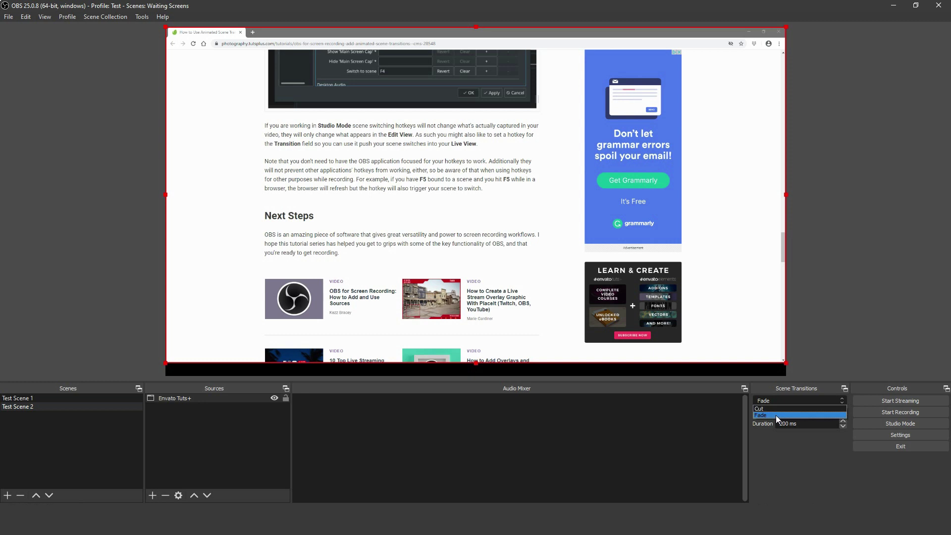
pyautogui.click(777, 450)
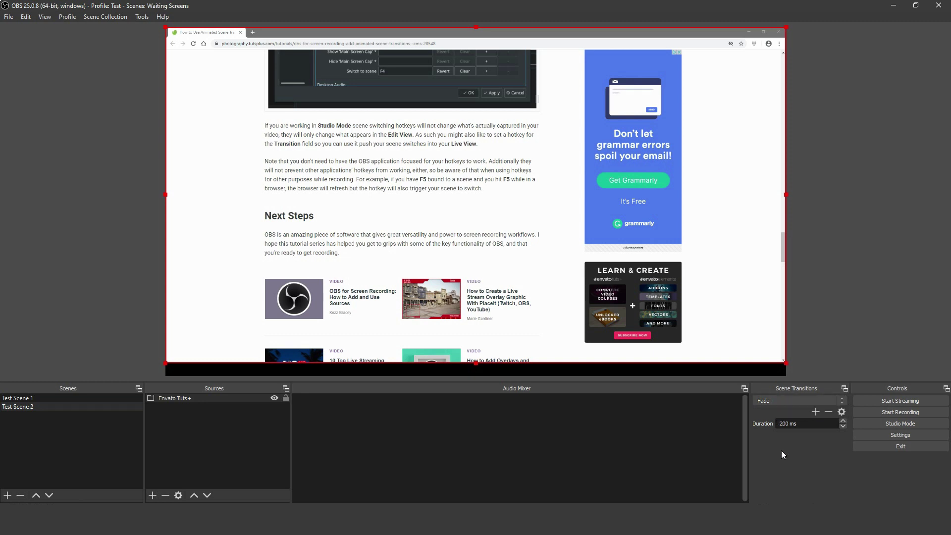
pyautogui.click(816, 413)
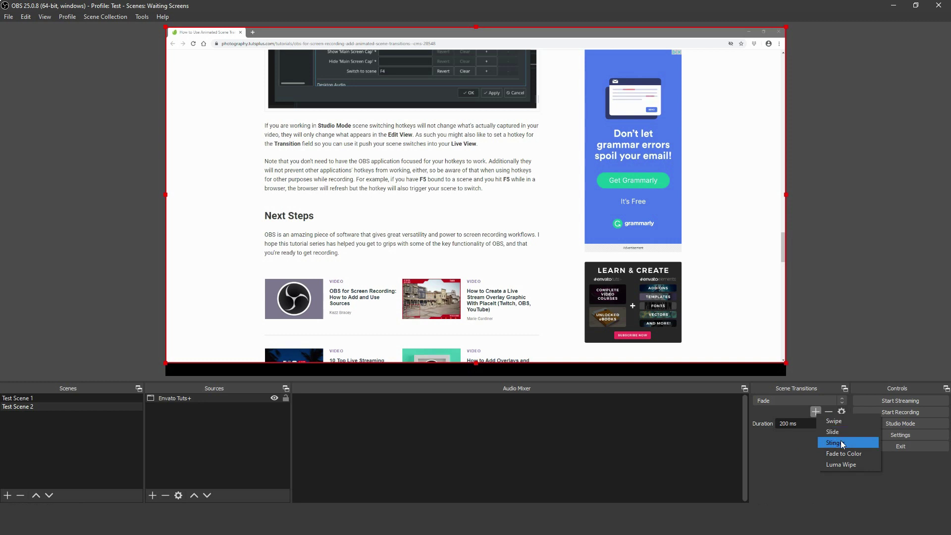
pyautogui.click(799, 452)
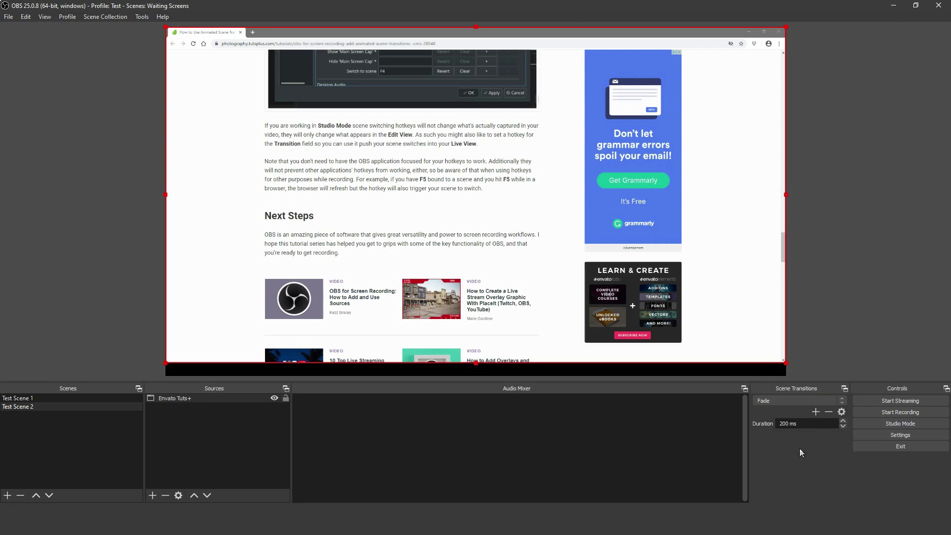
# Change the Fade duration from 200 to 500 ms and test it across both scenes.
pyautogui.moveTo(803, 424); pyautogui.dragTo(768, 423)
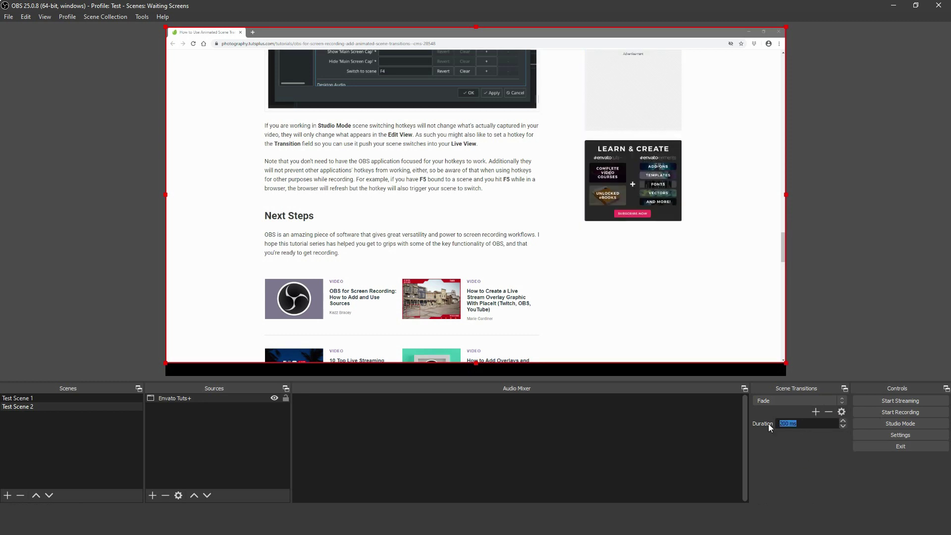
pyautogui.write('50')
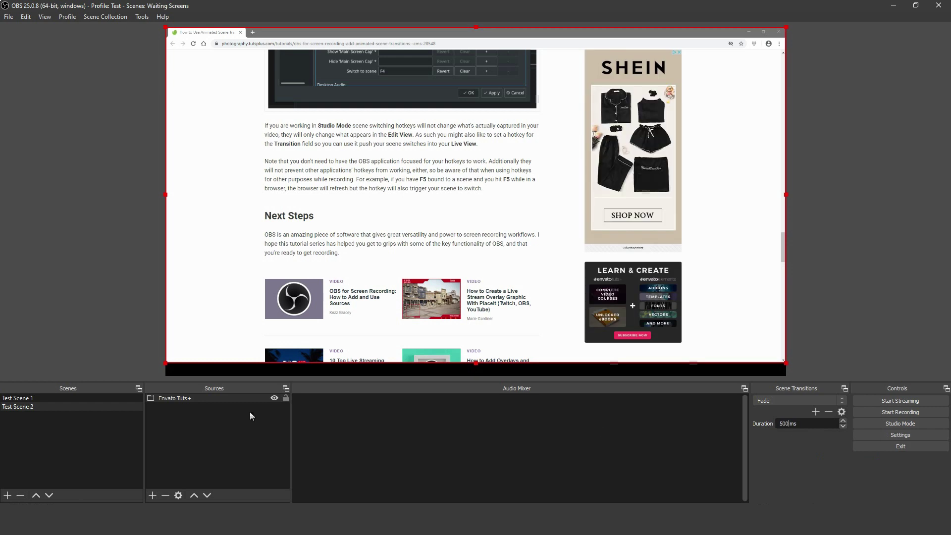
pyautogui.click(62, 398)
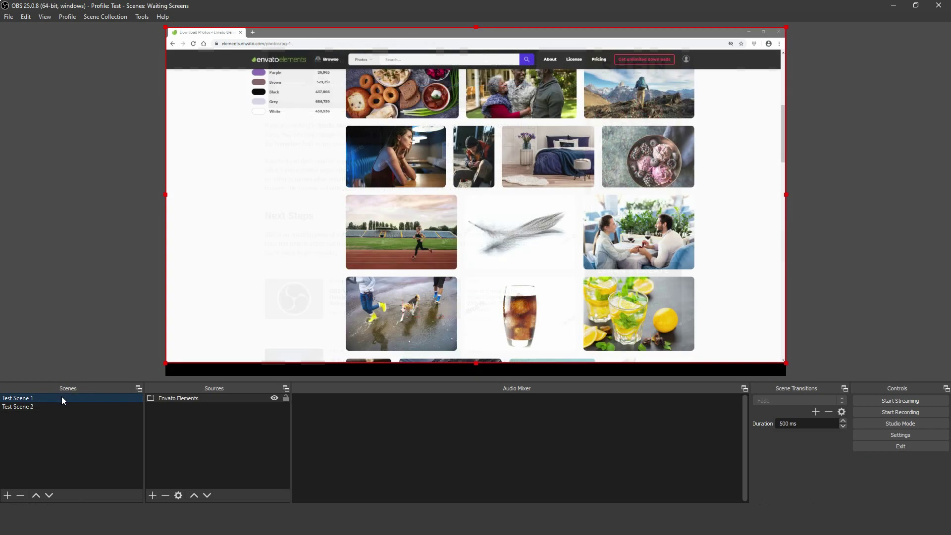
pyautogui.click(61, 408)
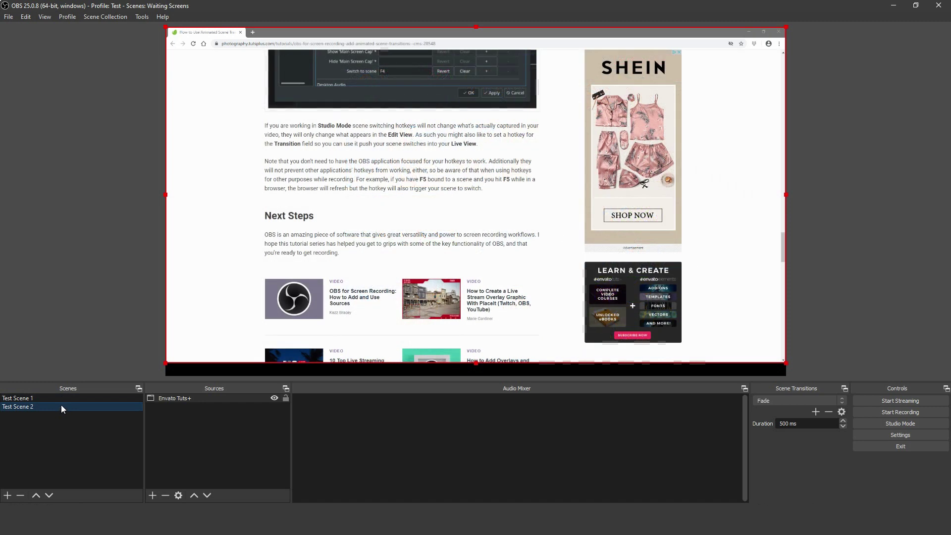
pyautogui.click(59, 397)
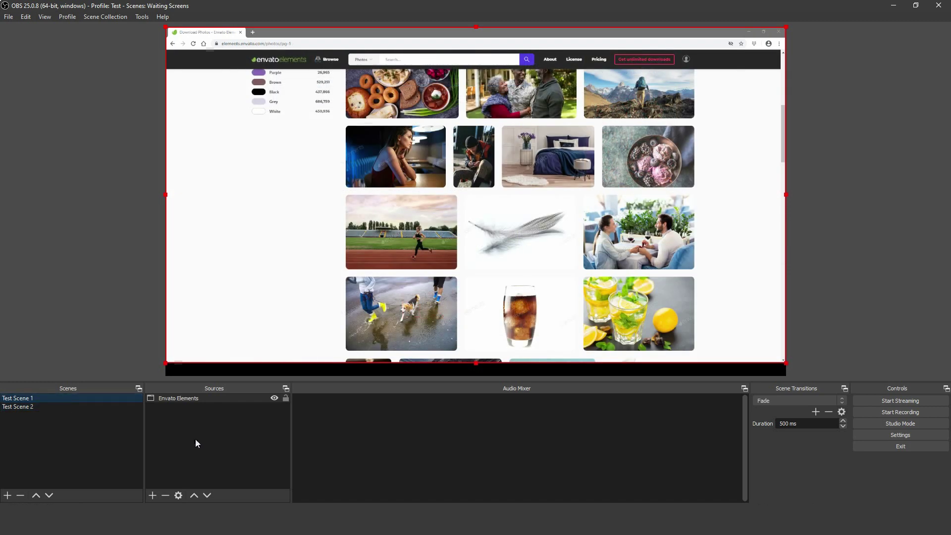
# Turn on Studio Mode and fade the previewed scene, then Test Scene 2, into Program.
pyautogui.click(928, 422)
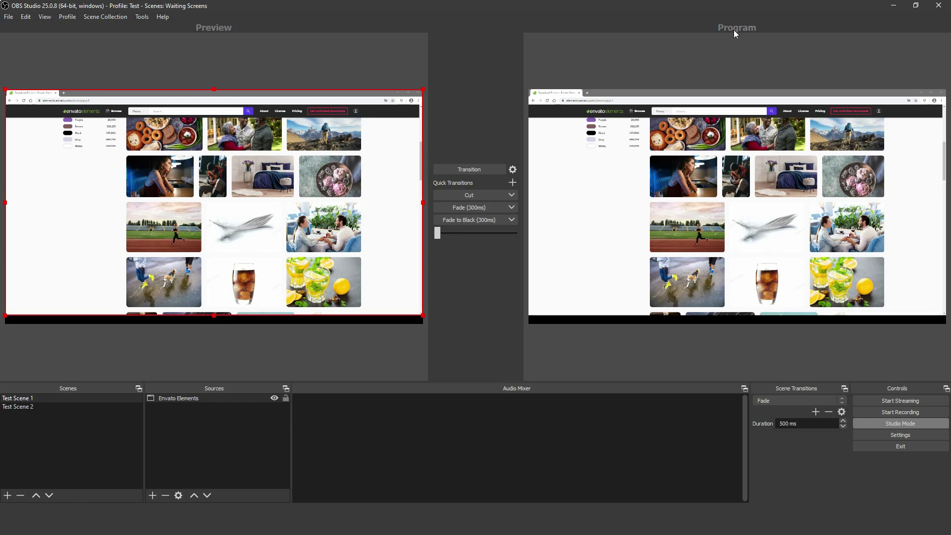
pyautogui.click(468, 170)
pyautogui.click(25, 407)
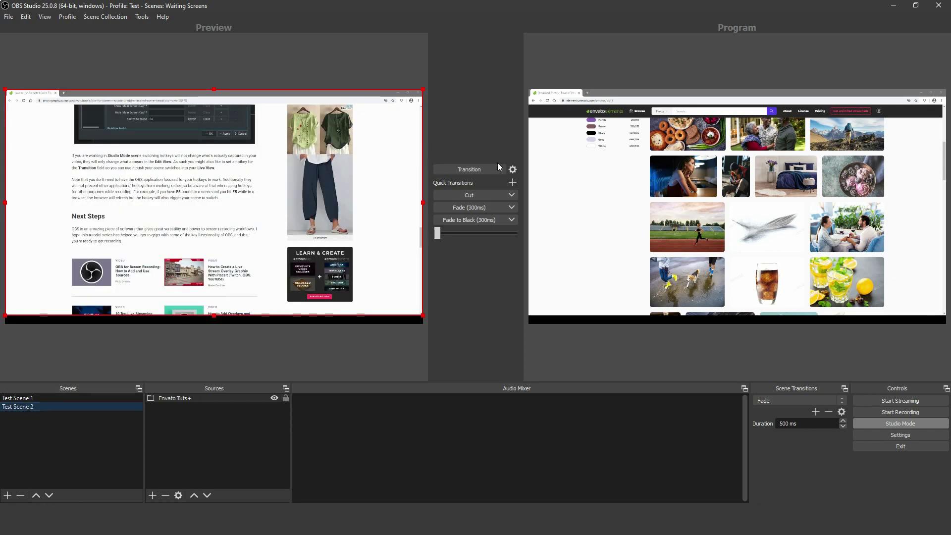
pyautogui.click(477, 171)
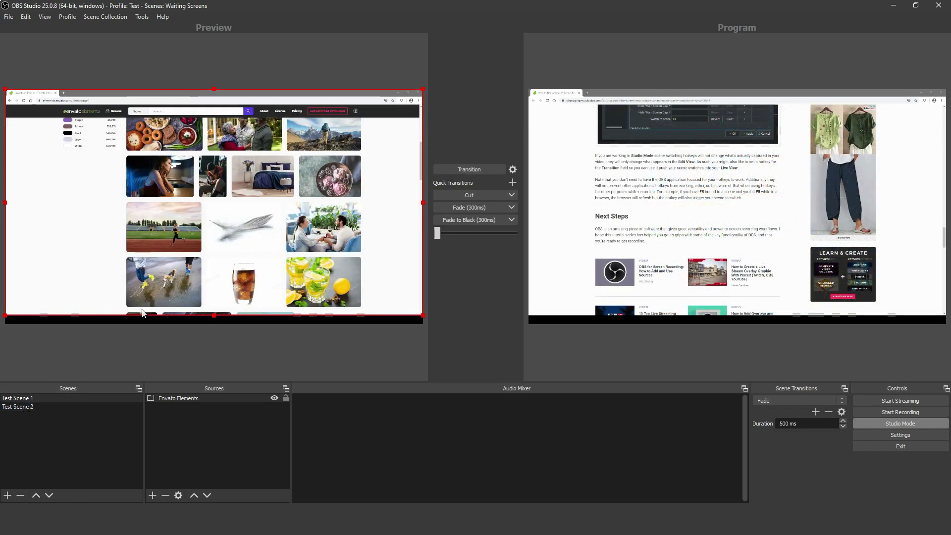
# Stage Test Scene 2 and then Test Scene 1 in Preview.
pyautogui.click(12, 409)
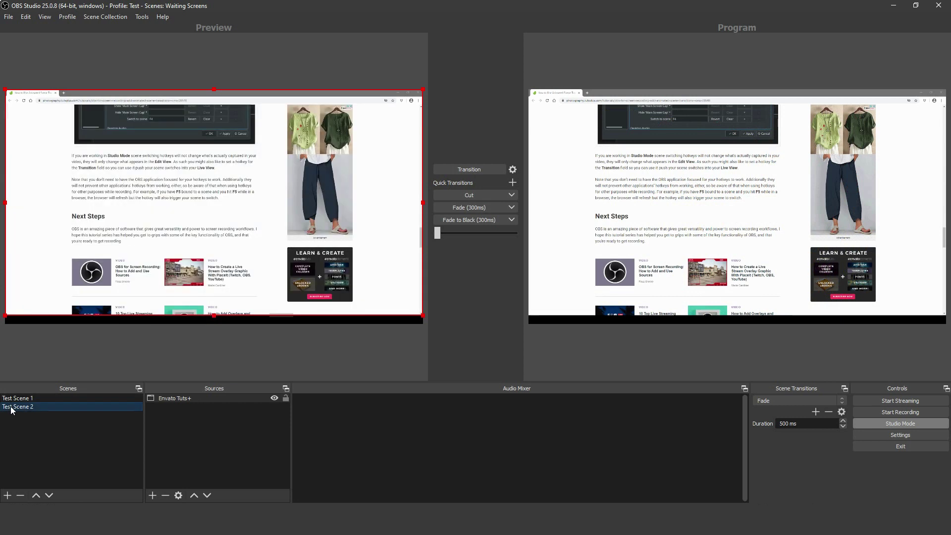
pyautogui.press('F5')
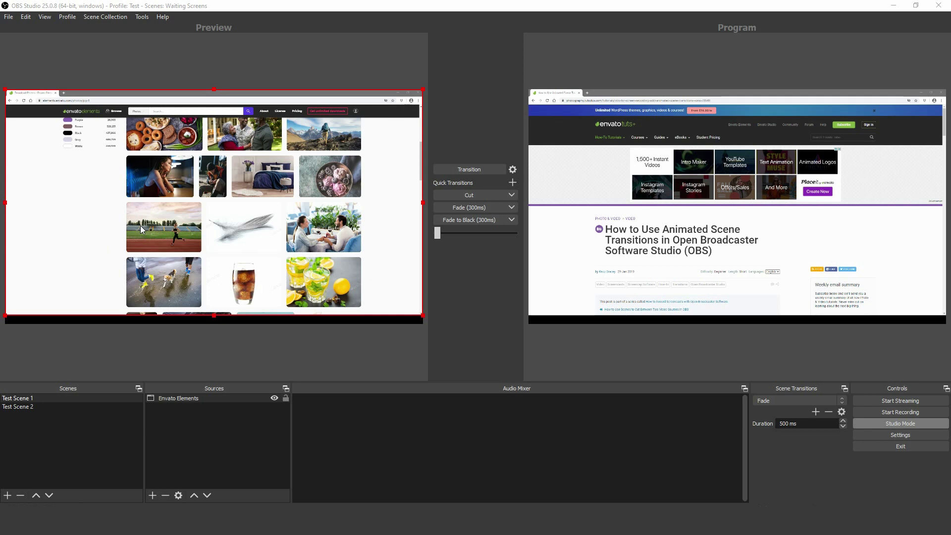
pyautogui.click(9, 16)
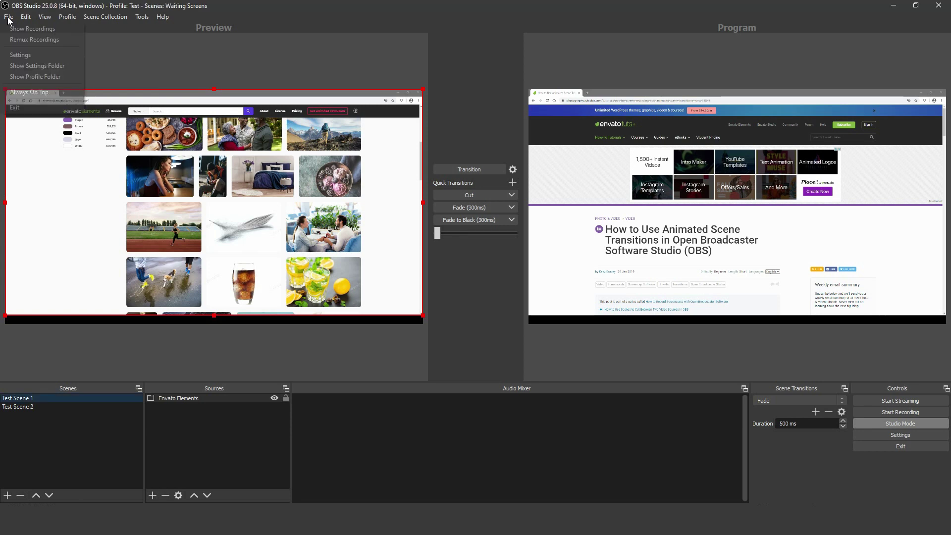
# Assign F1 and F2 as Switch-to-scene hotkeys for Test Scene 1 and Test Scene 2.
pyautogui.click(22, 55)
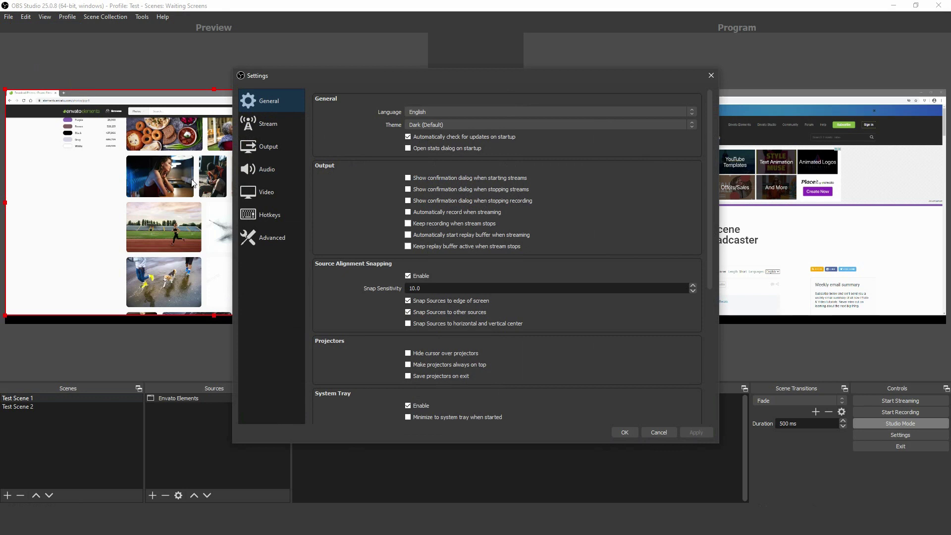
pyautogui.click(265, 215)
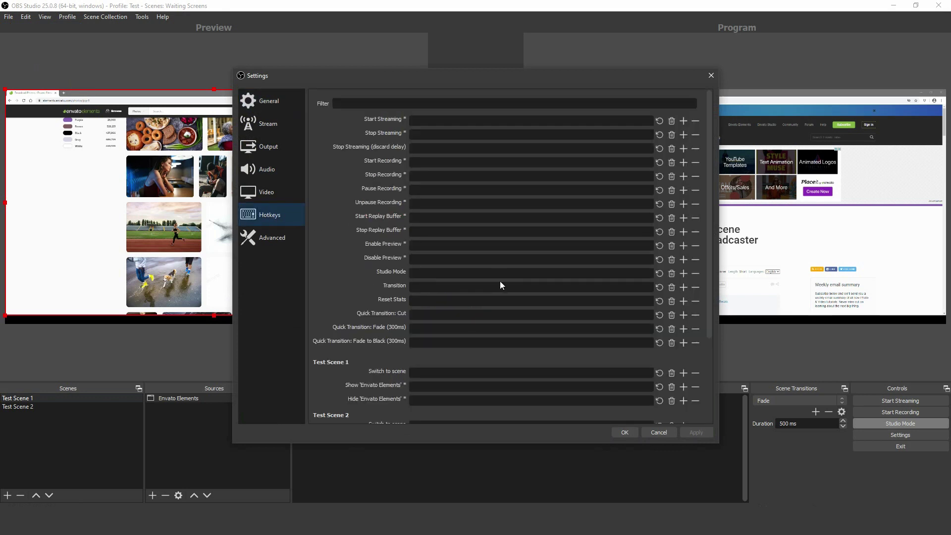
pyautogui.scroll(-5, 500, 281)
pyautogui.click(428, 258)
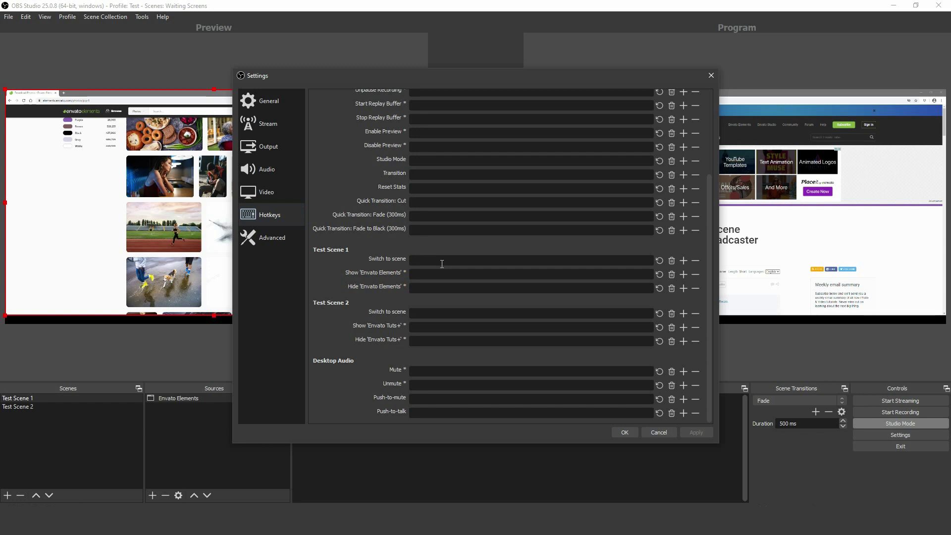
pyautogui.press('F1')
pyautogui.click(455, 311)
pyautogui.press('F2')
pyautogui.click(625, 432)
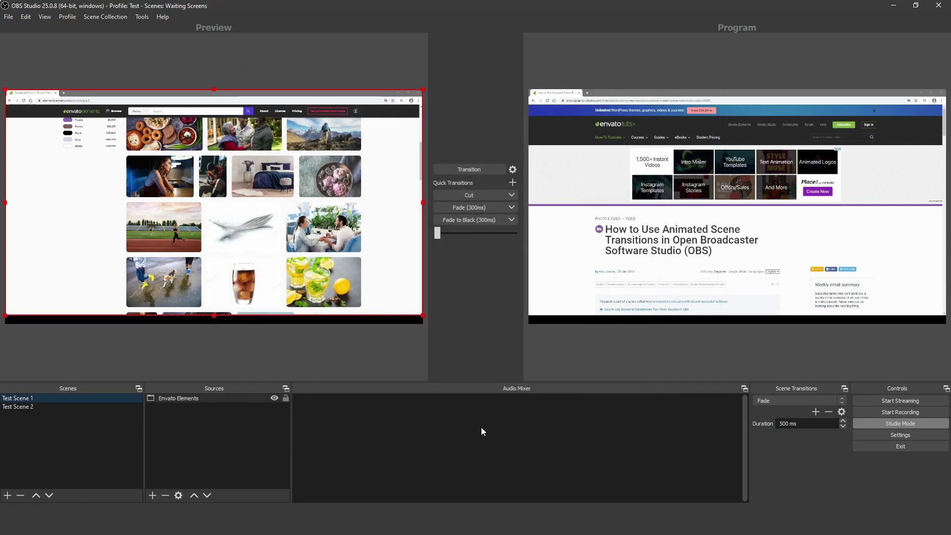
# Test the scene hotkeys by pressing F1, F2, F1, F2.
pyautogui.press('F1')
pyautogui.press('F2')
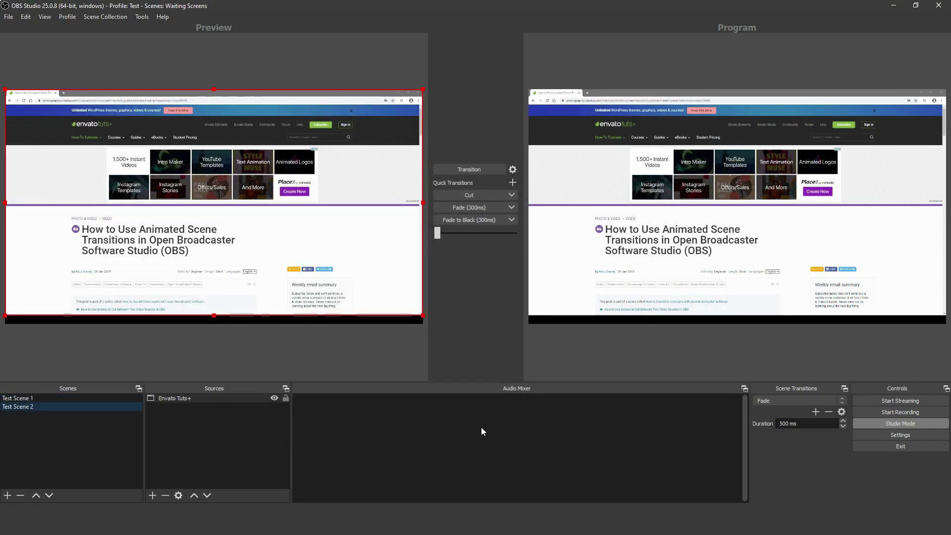
pyautogui.press('F1')
pyautogui.press('F2')
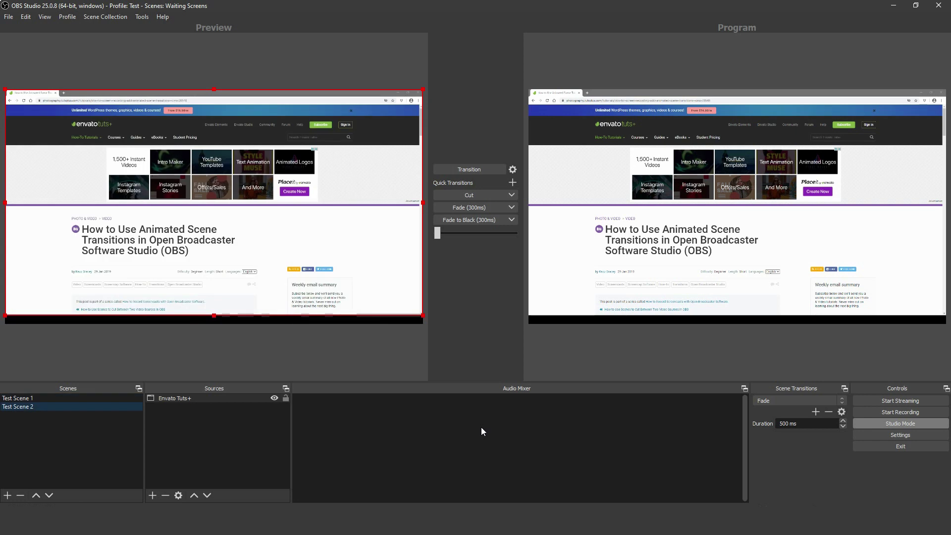
# Assign F3 as the Transition hotkey, save it, and test with F2.
pyautogui.click(8, 16)
pyautogui.click(16, 55)
pyautogui.click(270, 214)
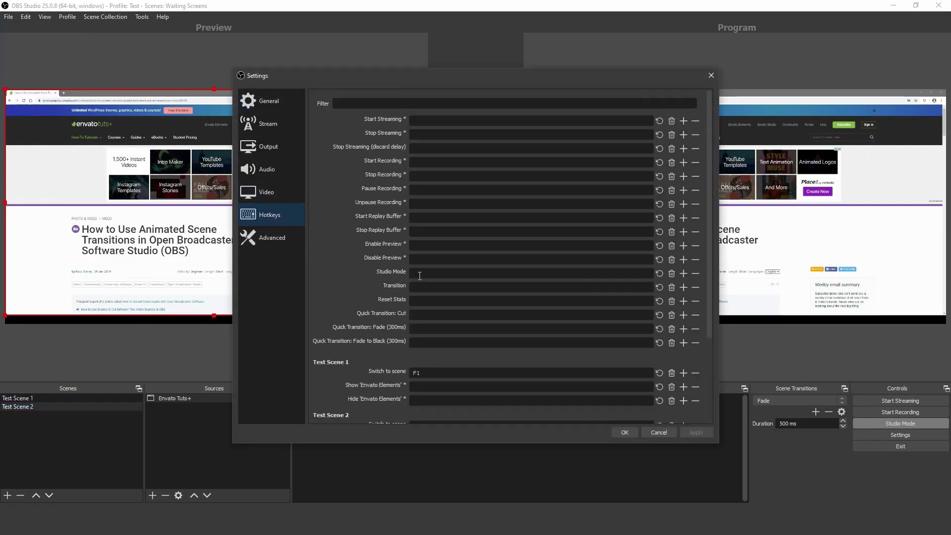
pyautogui.click(420, 285)
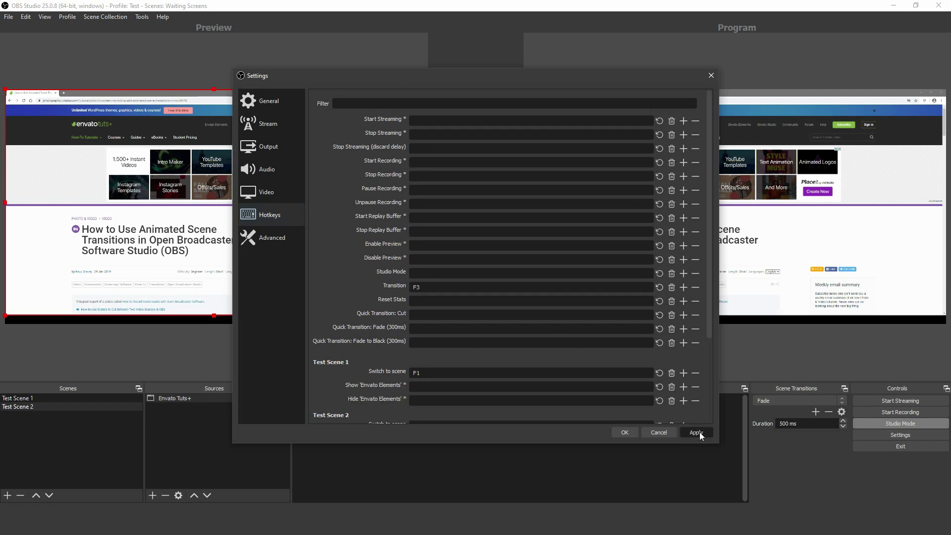
pyautogui.click(626, 432)
pyautogui.press('F2')
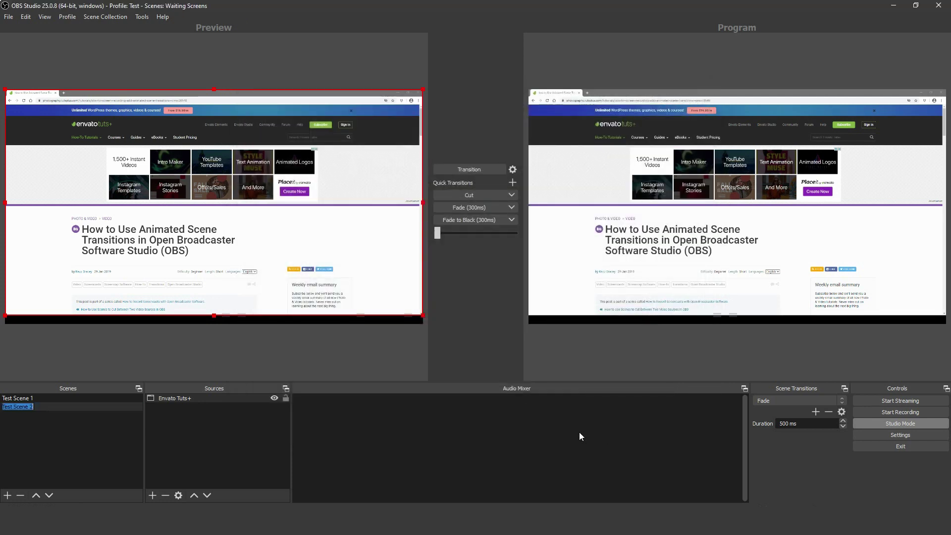
# Test the hotkeys, then add a window capture source named 'Envato Elements'.
pyautogui.press('Return')
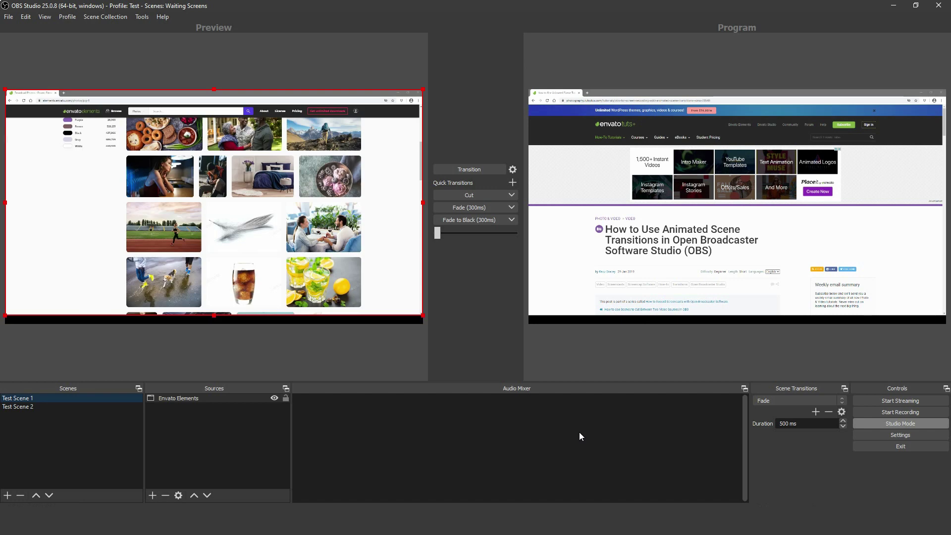
pyautogui.press('t')
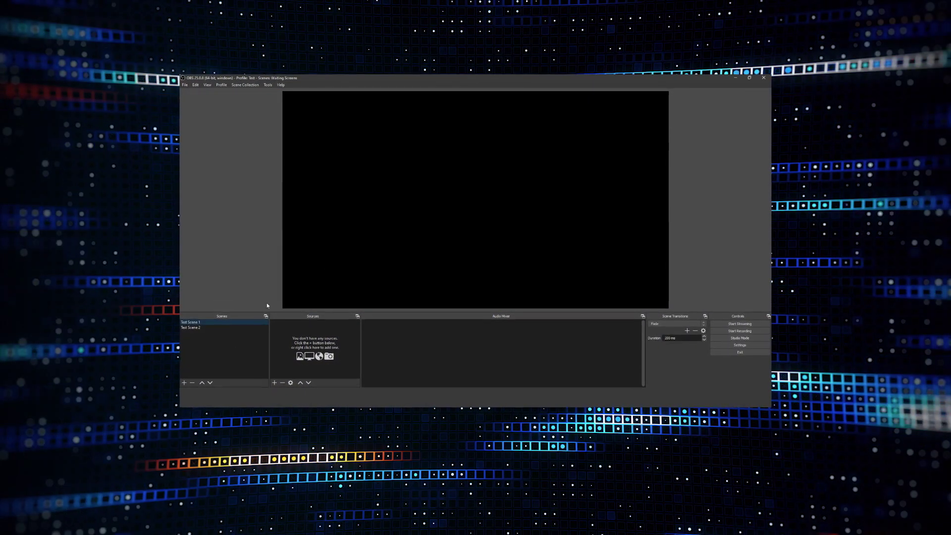
pyautogui.rightClick(313, 328)
pyautogui.click(382, 378)
pyautogui.write('Envato Elements')
pyautogui.press('Return')
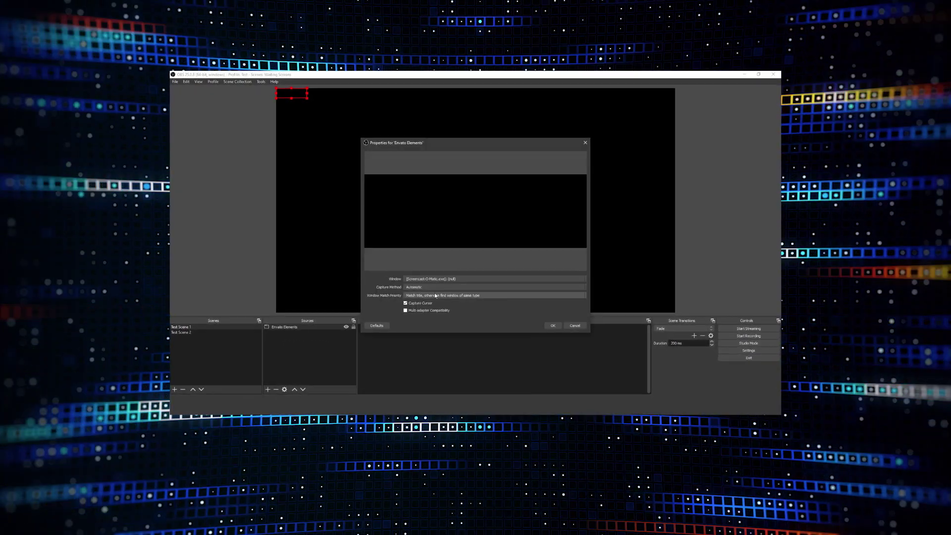
# Capture the Chrome Envato Elements window and name a new source 'Envato Tuts+'.
pyautogui.click(447, 279)
pyautogui.click(448, 298)
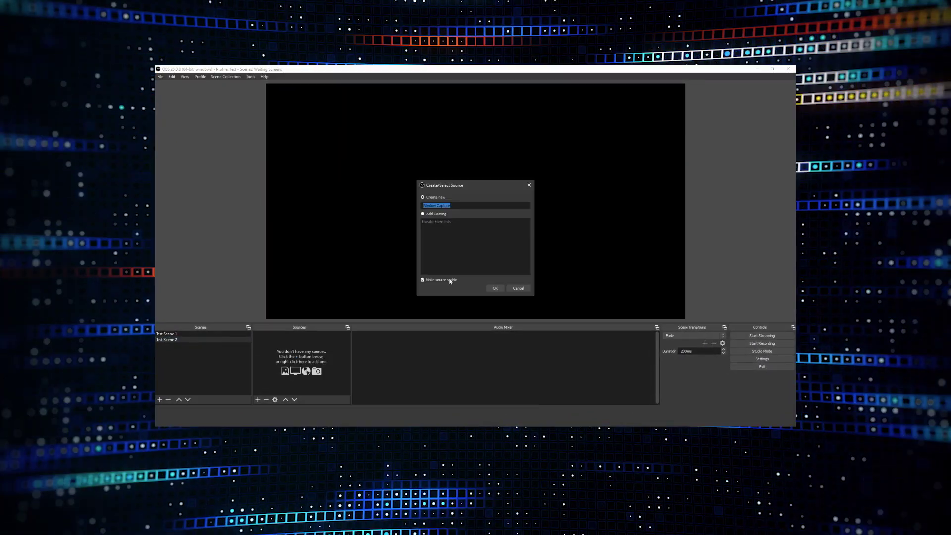
pyautogui.write('Envato Tuts+')
pyautogui.press('Return')
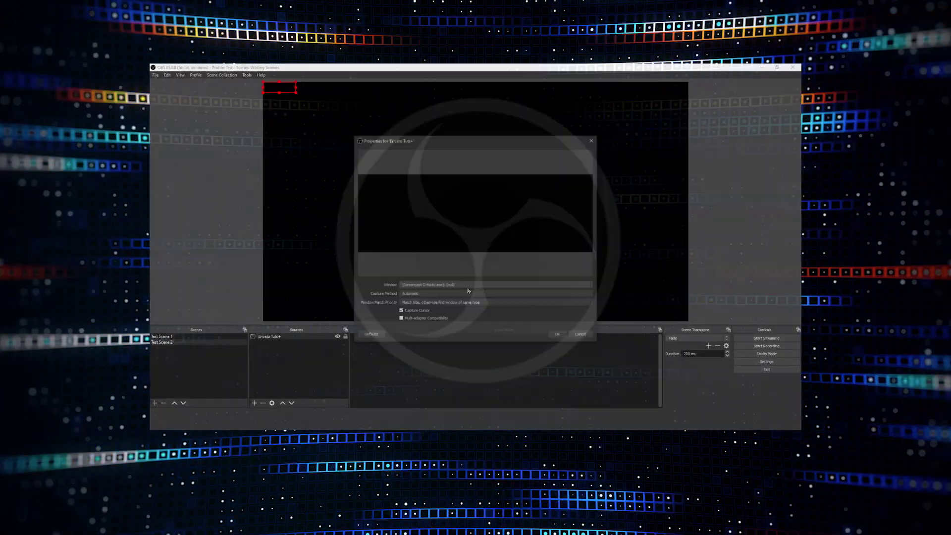